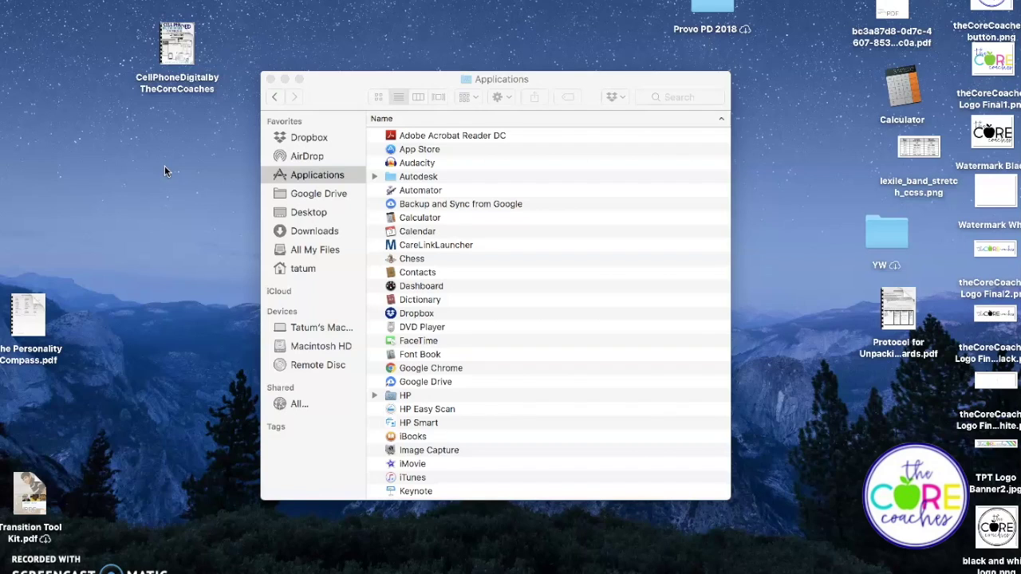
Step: Select the CellPhoneDigitalbyTheCoreCoaches PDF on the desktop
left_click(172, 36)
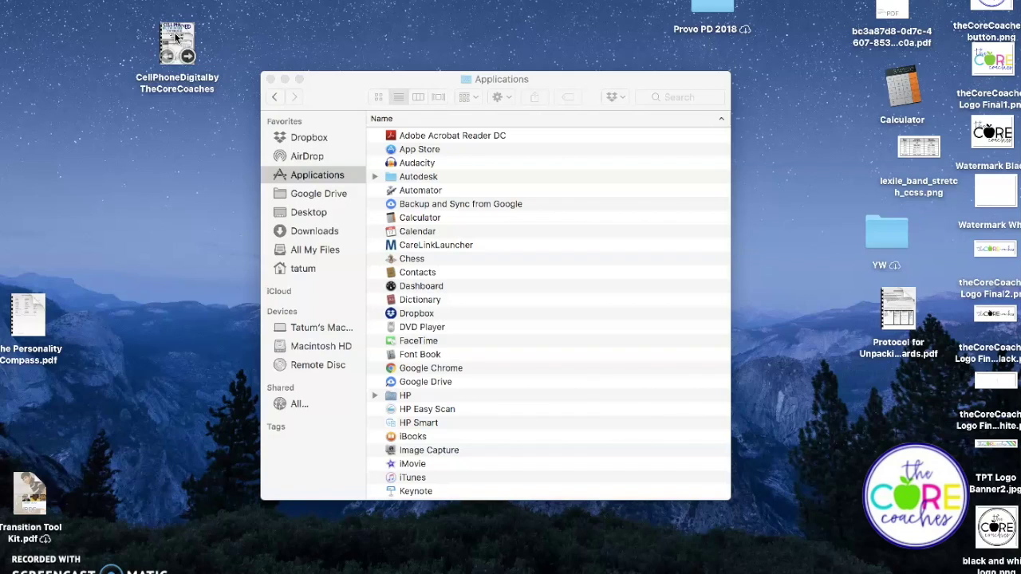
Step: Open the CellPhoneDigitalbyTheCoreCoaches PDF, go to page 3 and follow its student Google Slides link
double_click(174, 32)
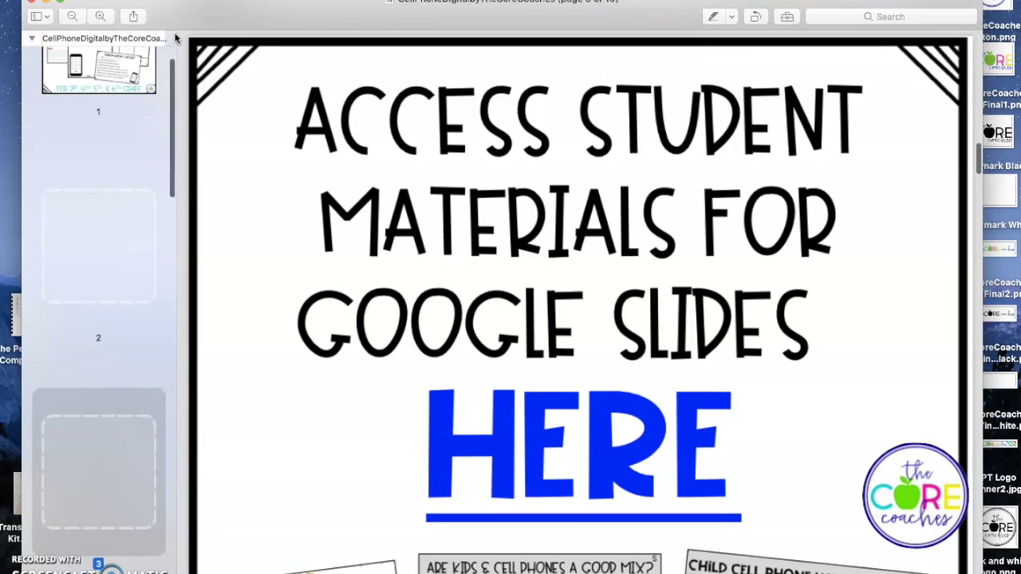
left_click(137, 132)
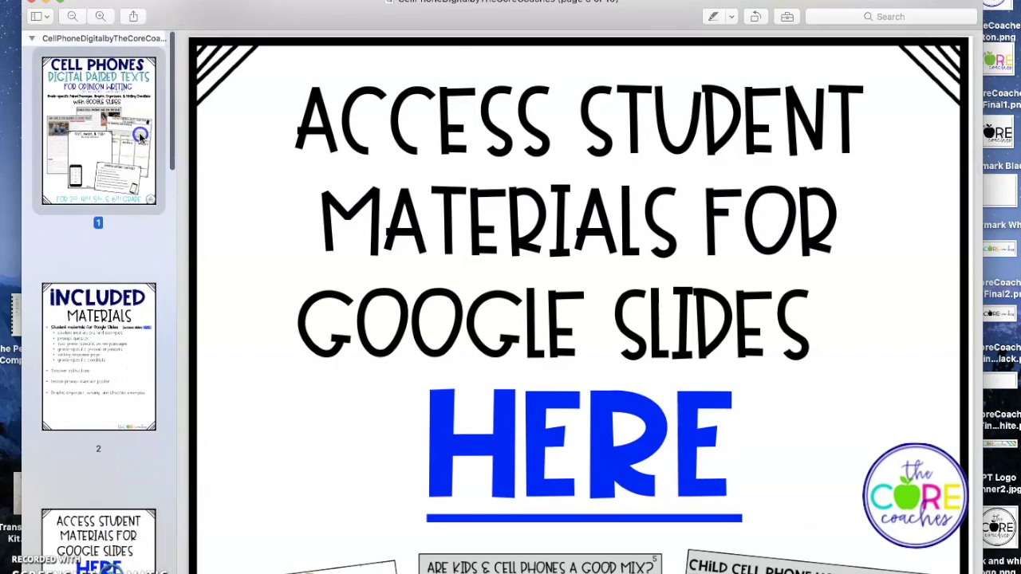
scroll(135, 159, "down", 3)
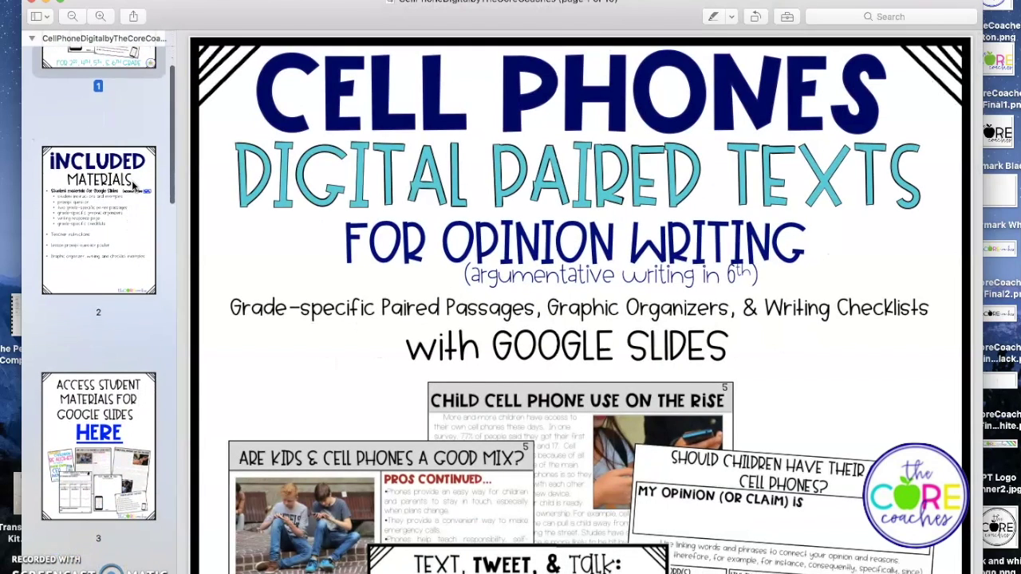
left_click(134, 185)
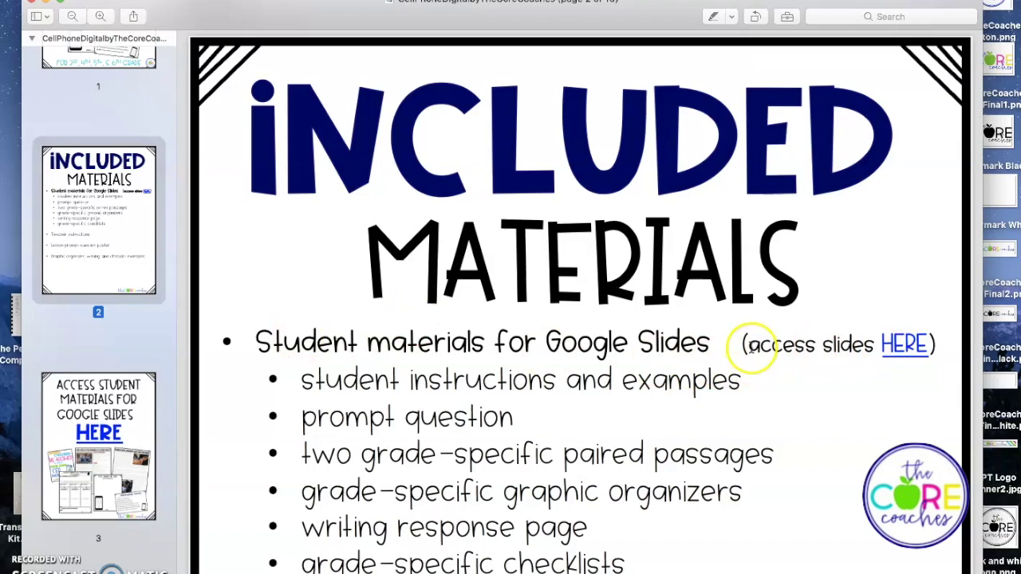
left_click(120, 423)
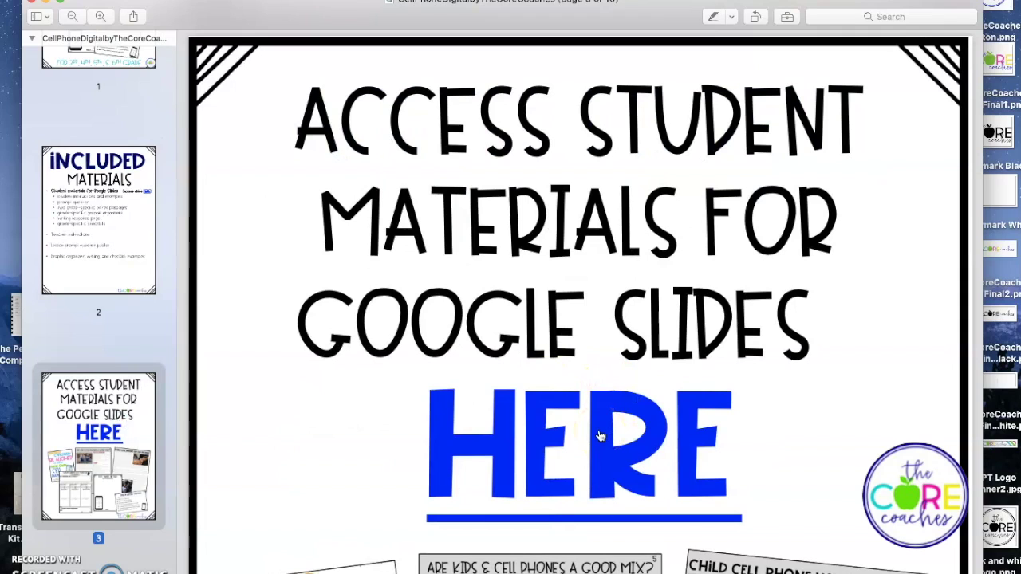
left_click(601, 435)
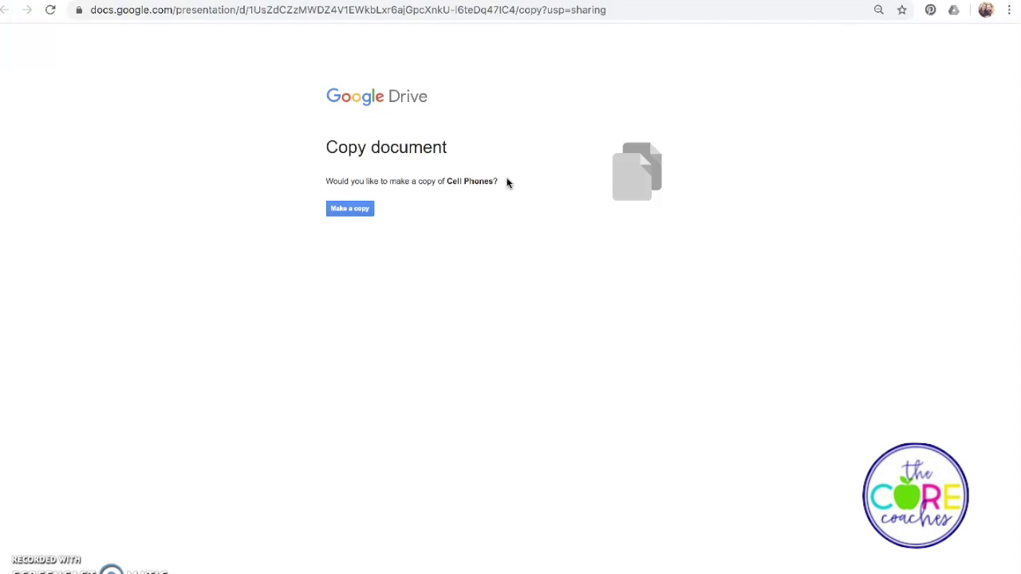
Step: Make a personal copy of the Cell Phones presentation and open it in Slides
left_click(354, 209)
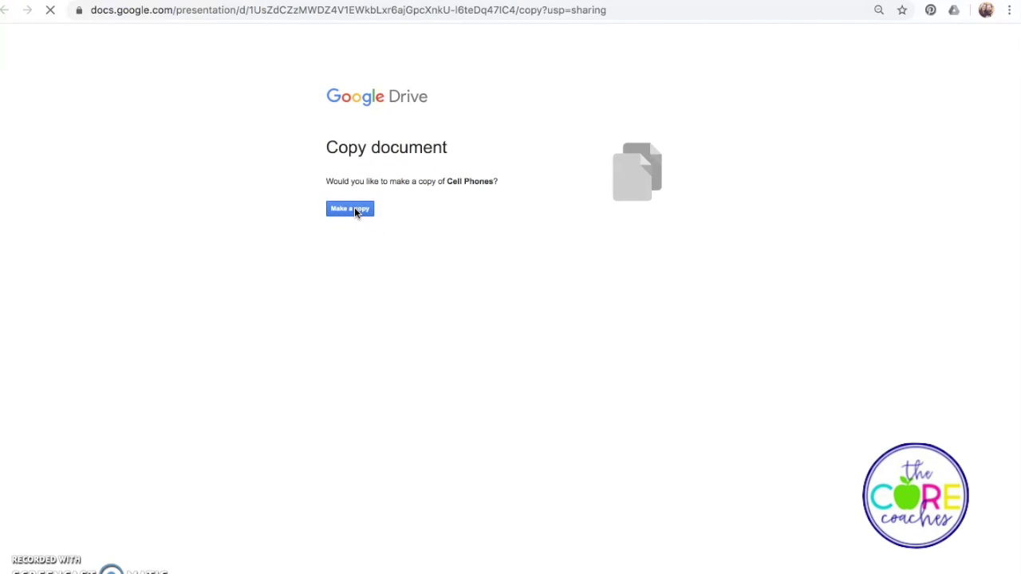
left_click(352, 208)
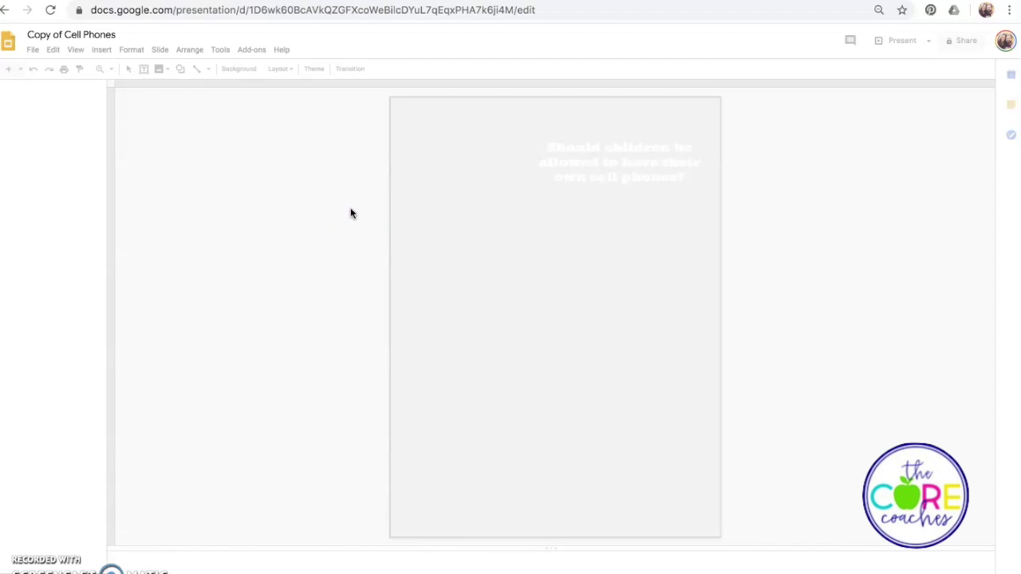
left_click(270, 191)
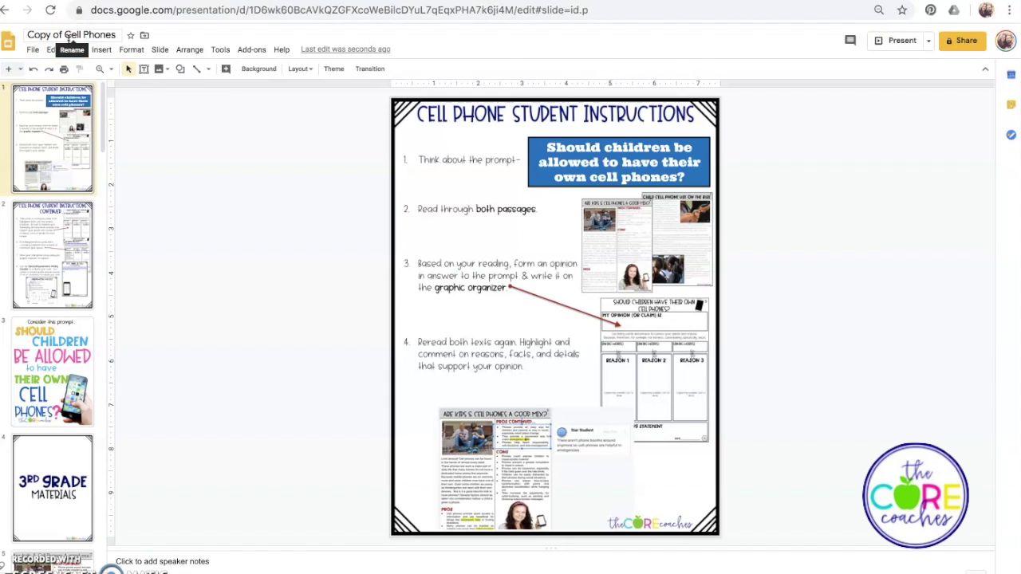
Step: Retitle the copied deck 'Cell Phones Master' by dropping the 'Copy of' prefix
left_click(79, 180)
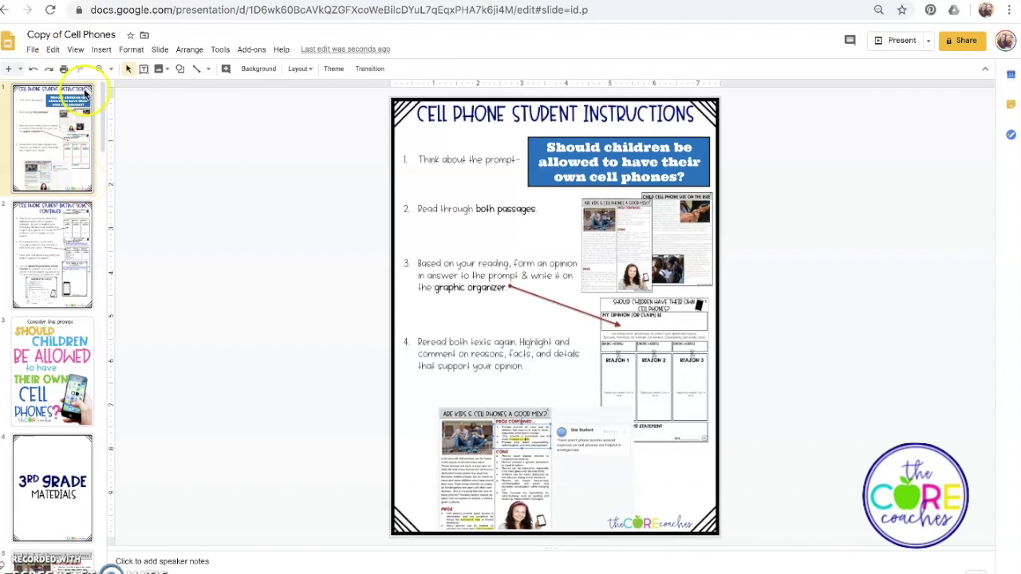
left_click(62, 35)
left_click_drag(63, 35, 14, 35)
key("BackSpace")
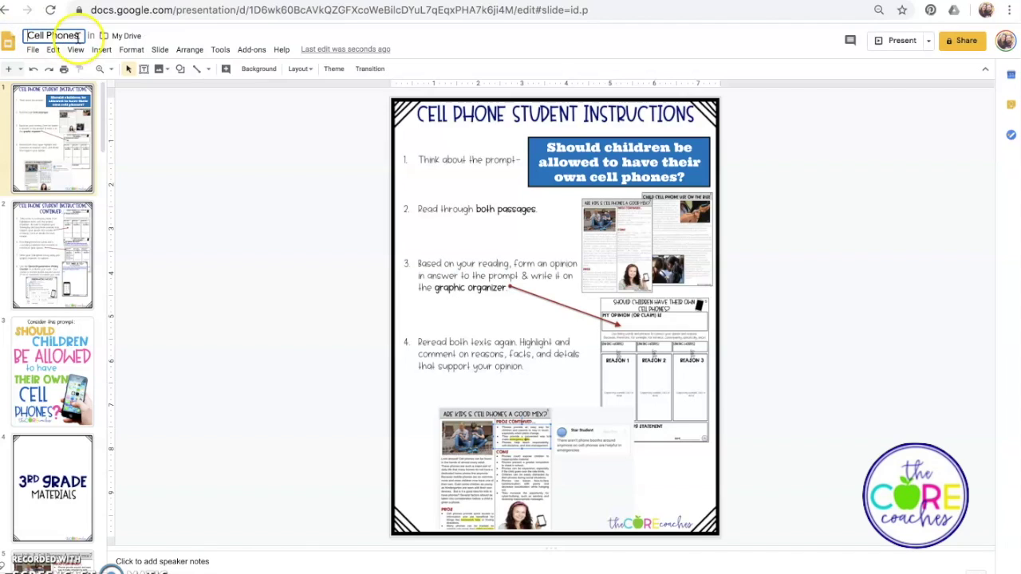
type("Ma")
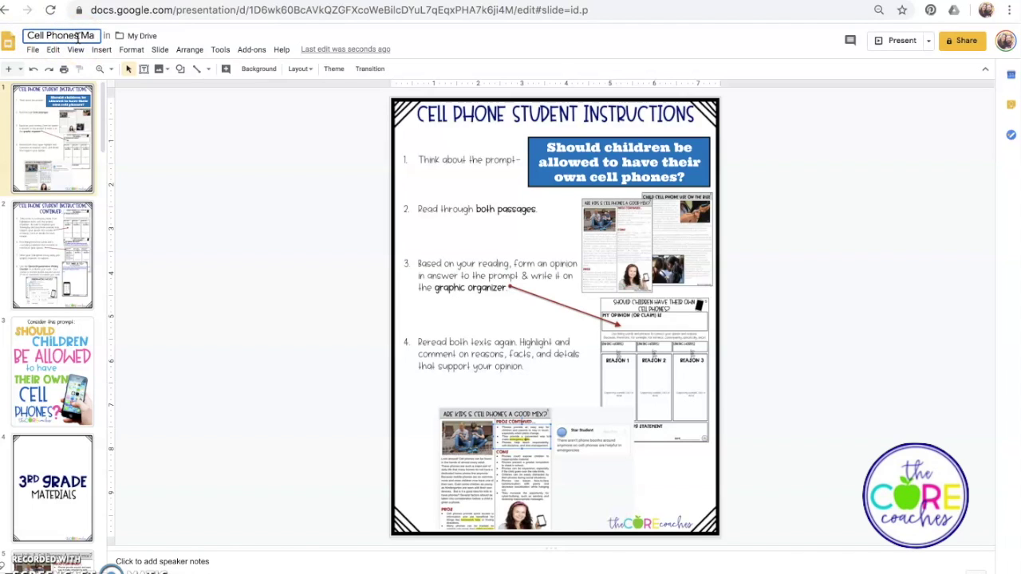
type("ster")
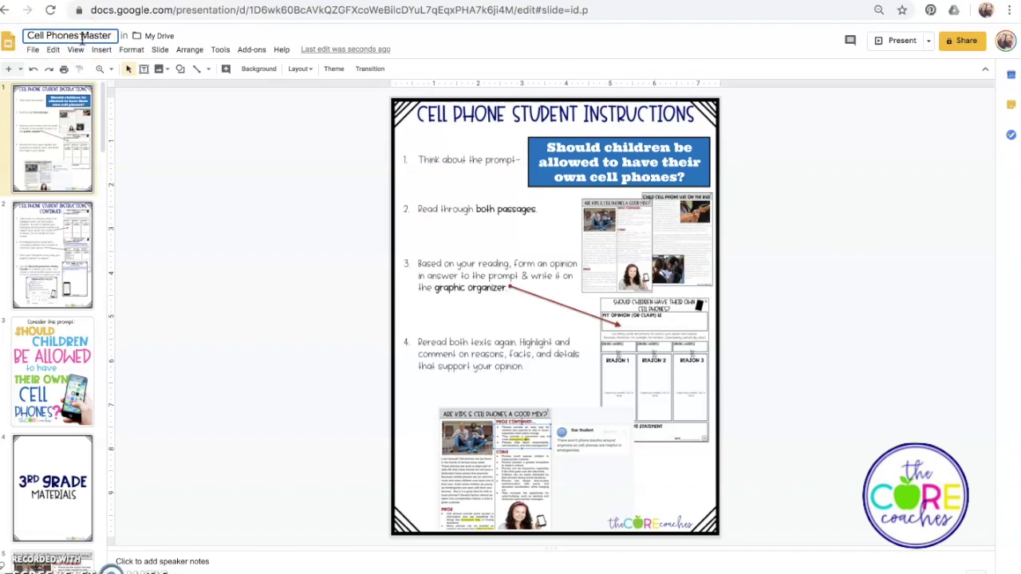
left_click(143, 155)
scroll(57, 157, "down", 5)
scroll(58, 157, "down", 5)
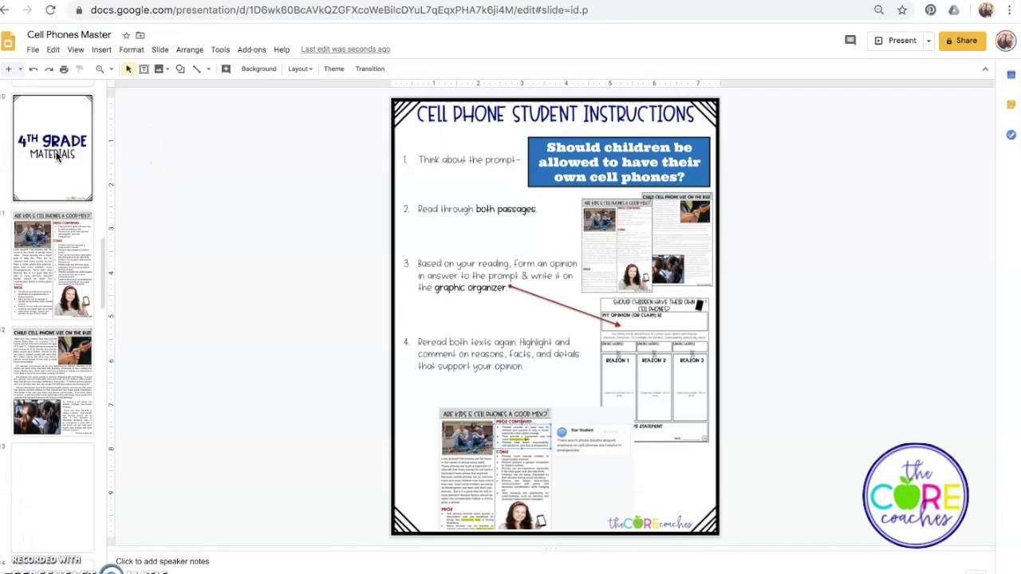
scroll(58, 157, "up", 10)
scroll(57, 157, "up", 2)
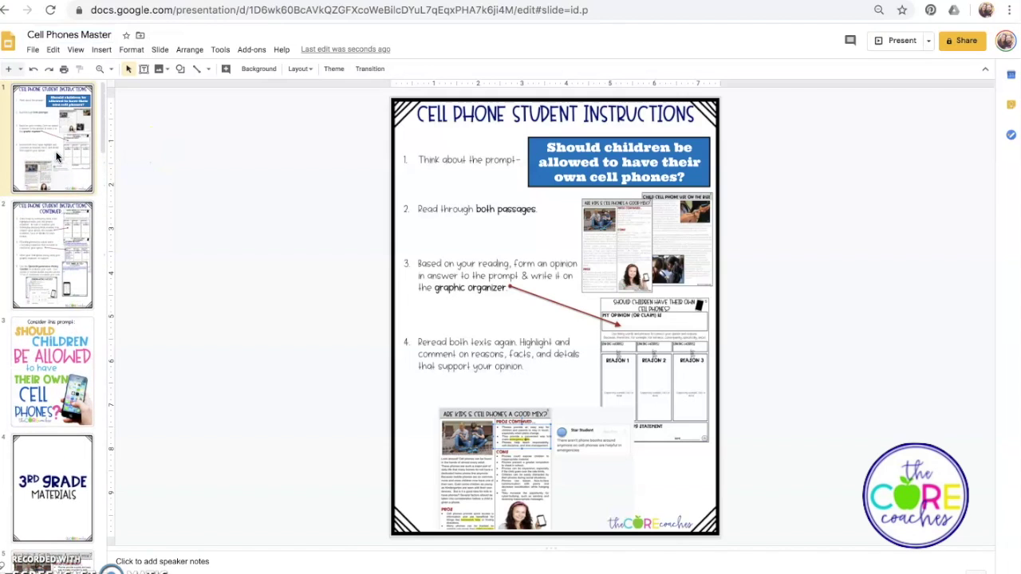
left_click(35, 51)
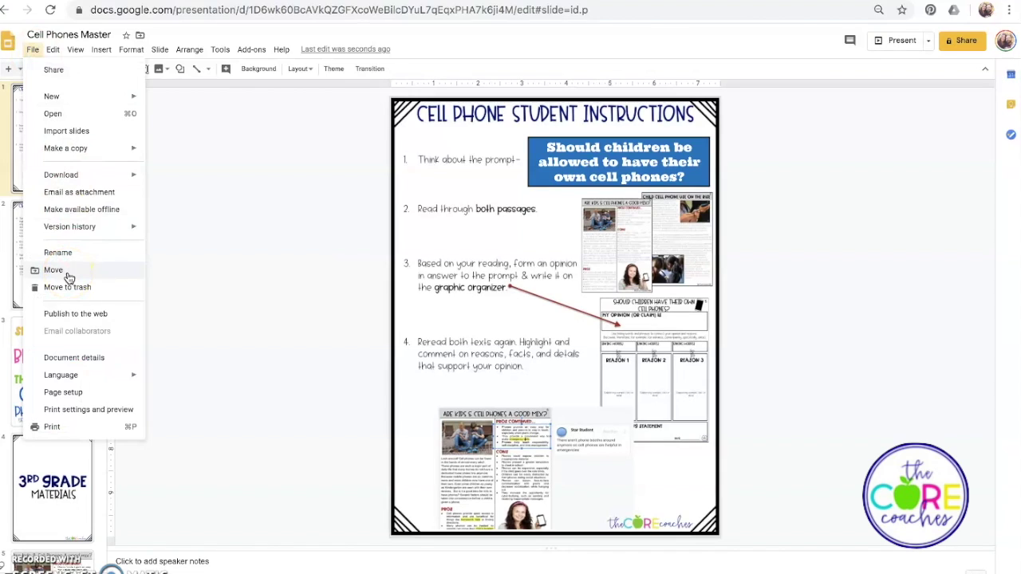
left_click(206, 236)
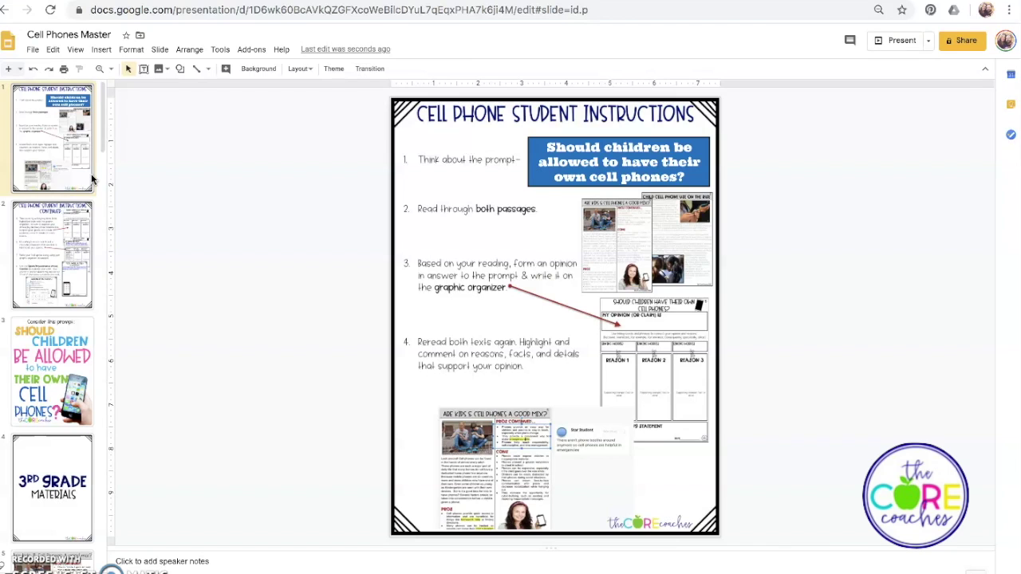
Step: Copy the entire presentation under the new name 'Cell Phones Student'
left_click(33, 50)
mouse_move(69, 151)
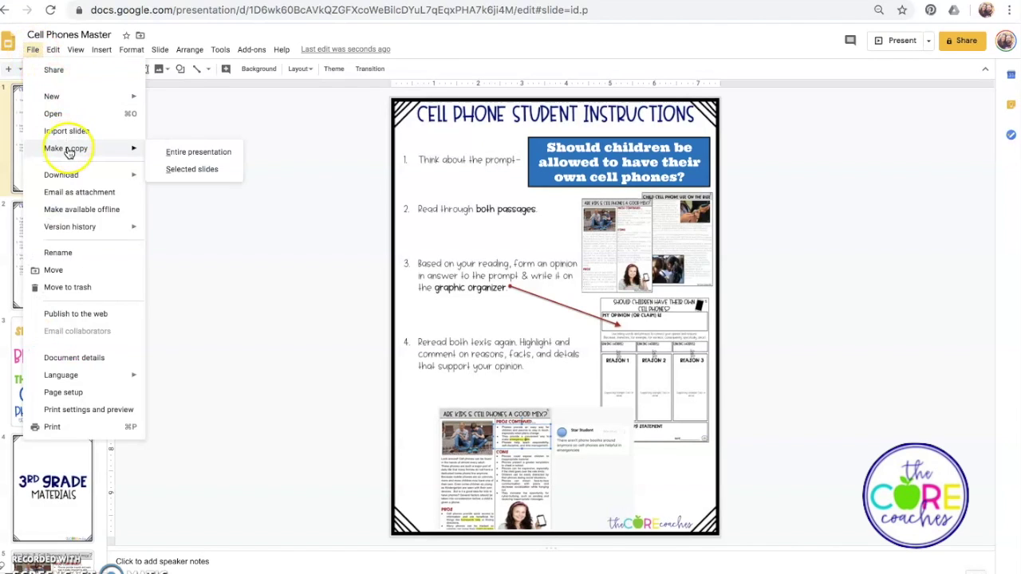
left_click(169, 153)
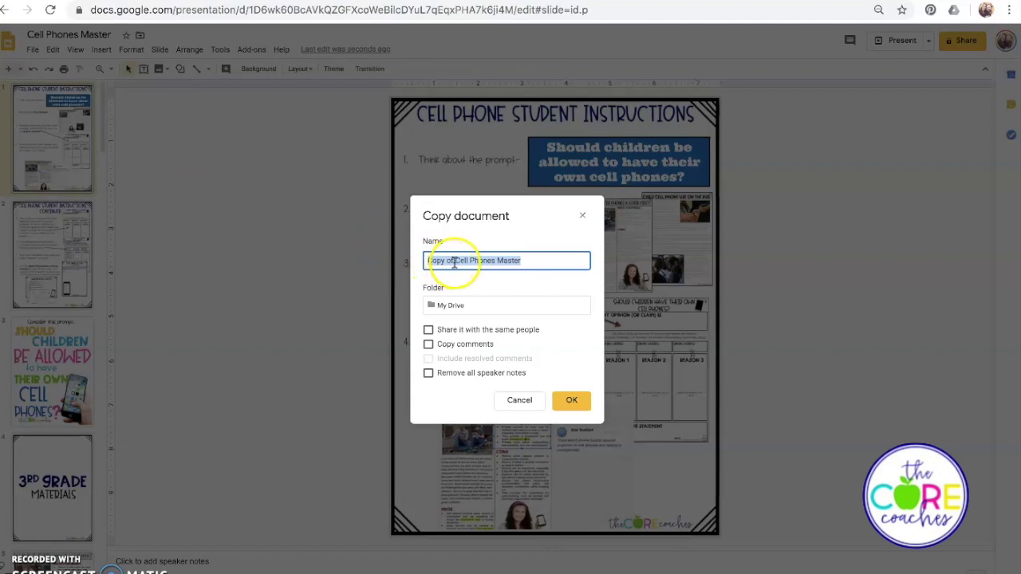
left_click_drag(454, 260, 421, 263)
key("BackSpace")
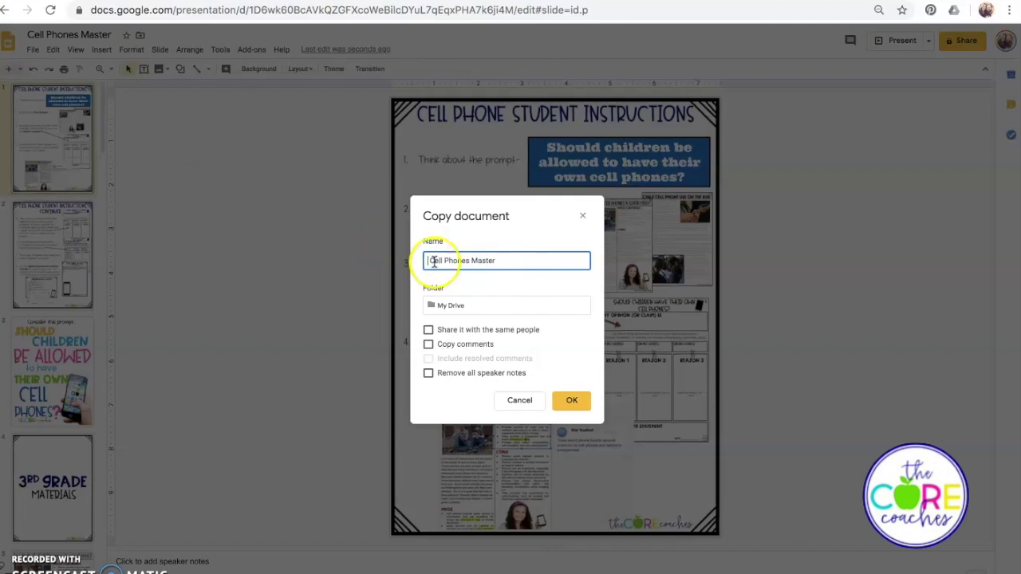
left_click_drag(498, 261, 482, 263)
type("Student")
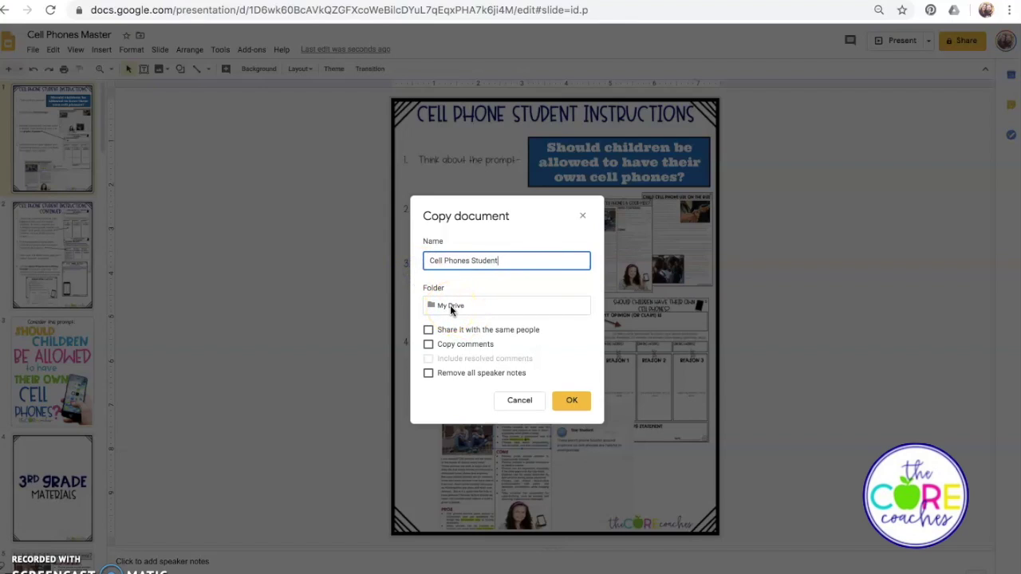
left_click(571, 402)
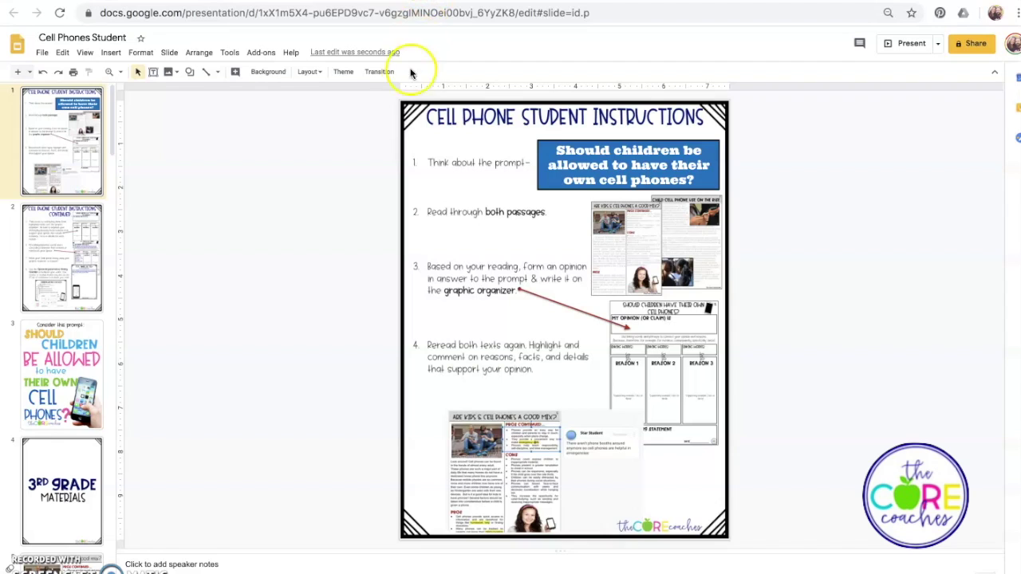
Step: After glancing at the Master tab, select the 3rd grade slides through their checklist for removal
left_click(146, 2)
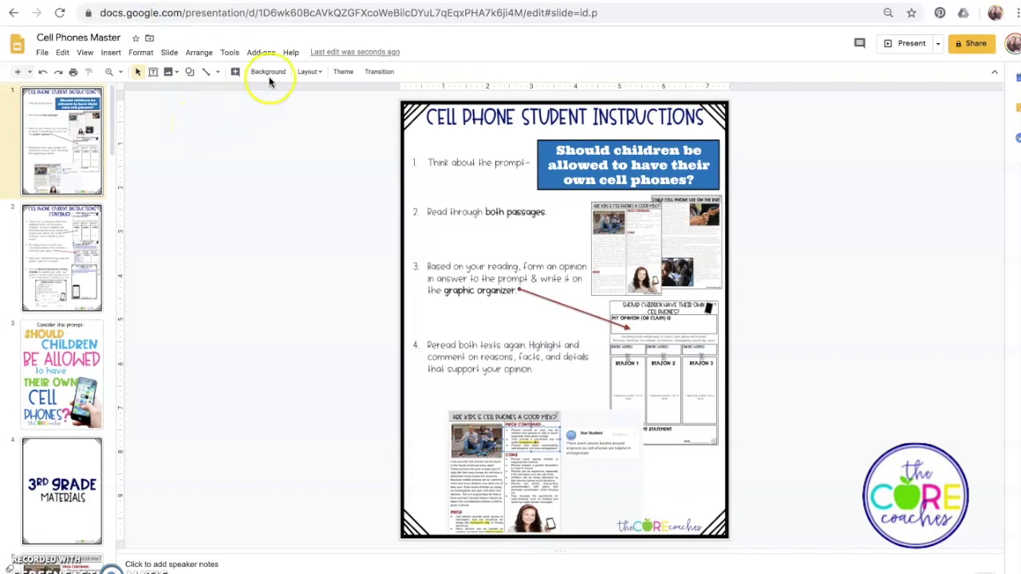
left_click(307, 2)
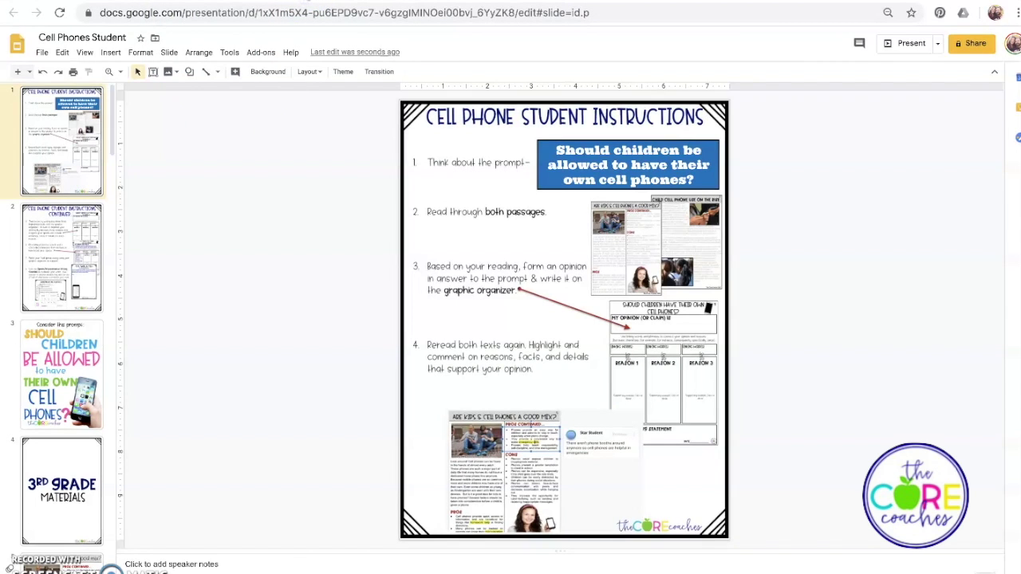
scroll(80, 280, "down", 4)
left_click(72, 335)
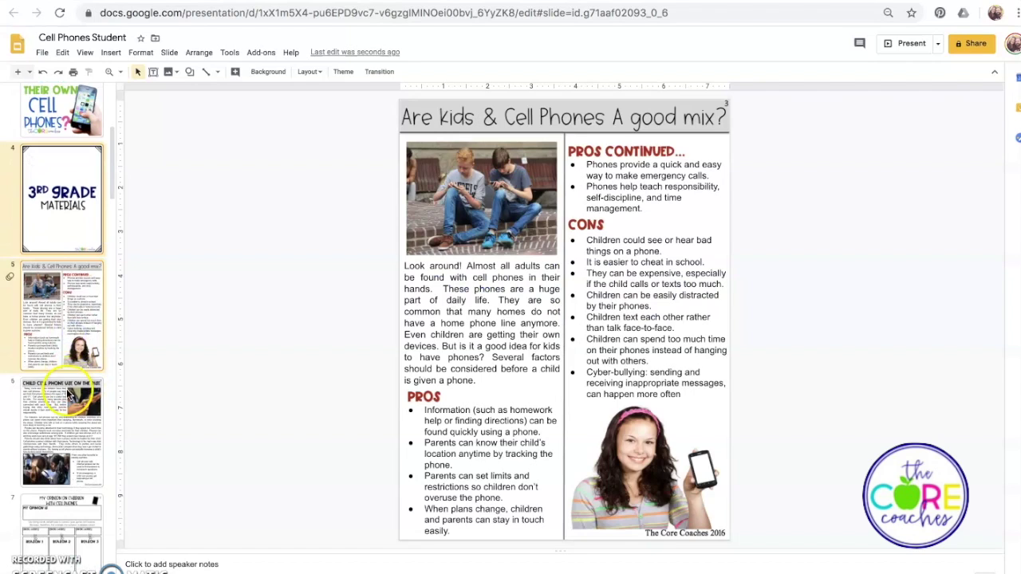
left_click(68, 392)
scroll(68, 392, "down", 3)
left_click(68, 392)
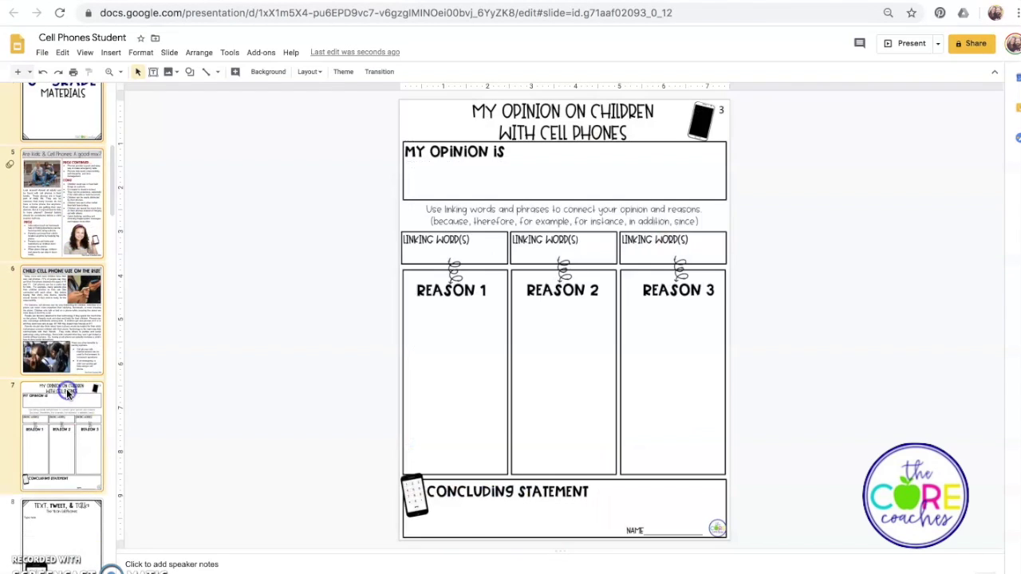
left_click(72, 501)
scroll(72, 501, "down", 2)
left_click(72, 503)
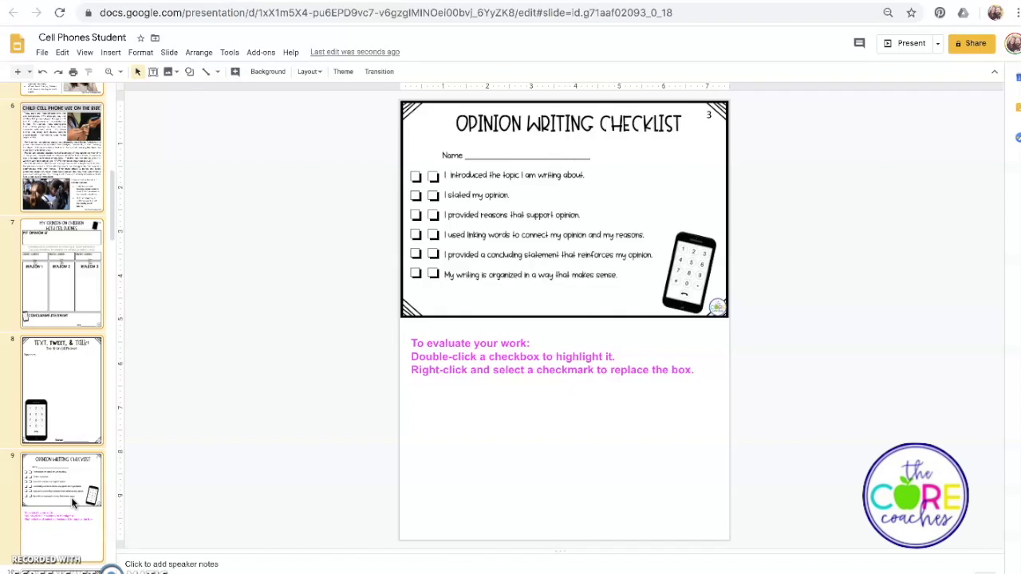
Step: Select the 4th grade slides, from Materials through the checklist, for removal
left_click(51, 353)
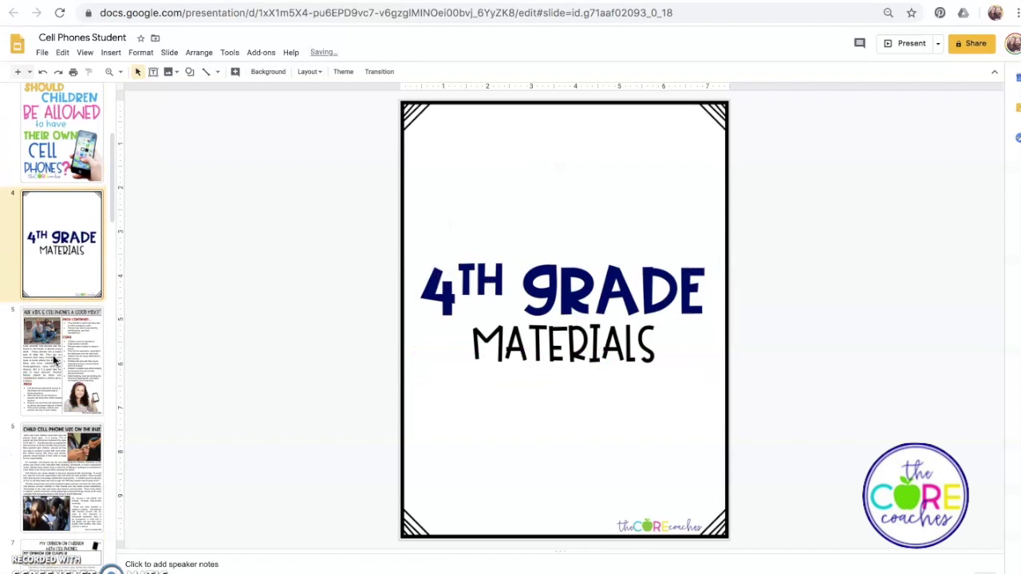
left_click(52, 354)
left_click(56, 475)
scroll(54, 471, "down", 3)
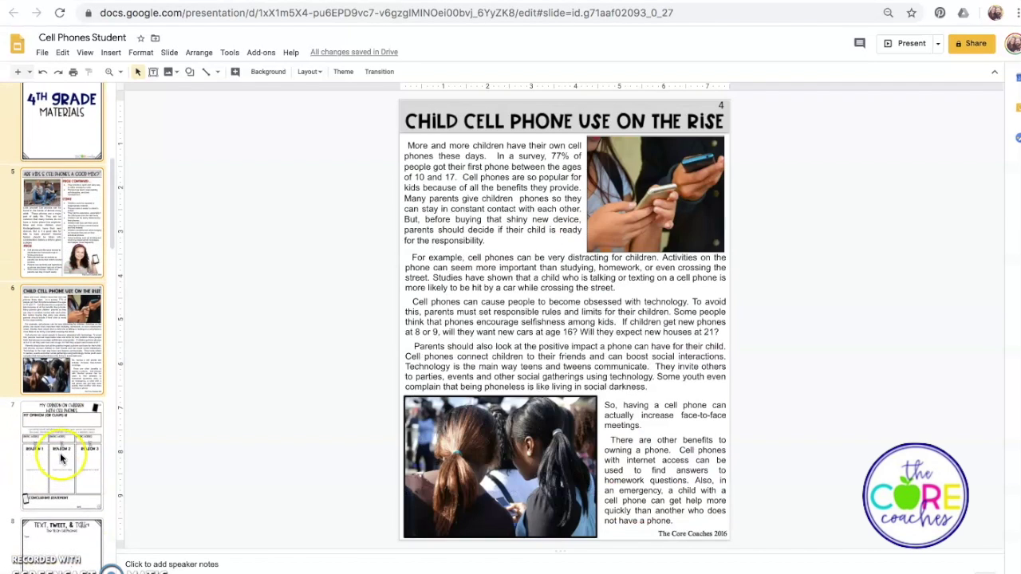
left_click(61, 458)
left_click(62, 531)
scroll(64, 533, "down", 2)
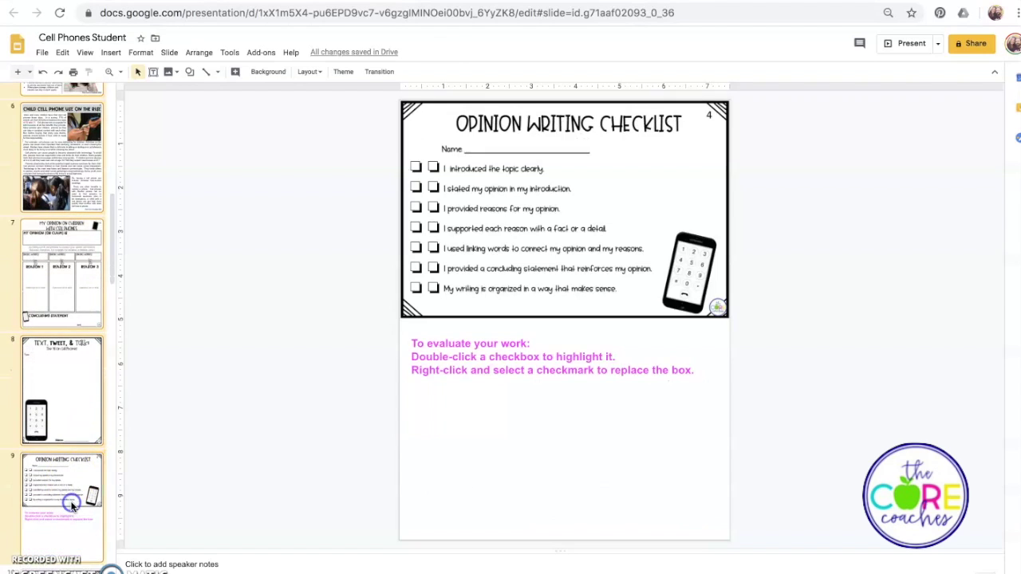
left_click(78, 502)
scroll(71, 504, "down", 3)
scroll(71, 505, "down", 1)
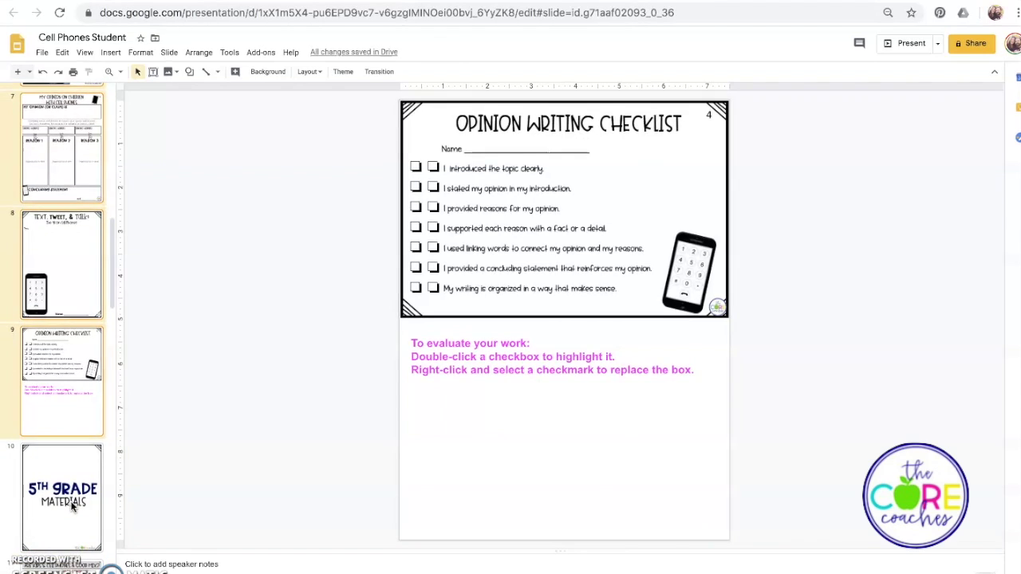
Step: Select the 5th grade slides for removal, then go to the 6th grade Text, Tweet & Talk slide
left_click(71, 505)
scroll(57, 351, "up", 8)
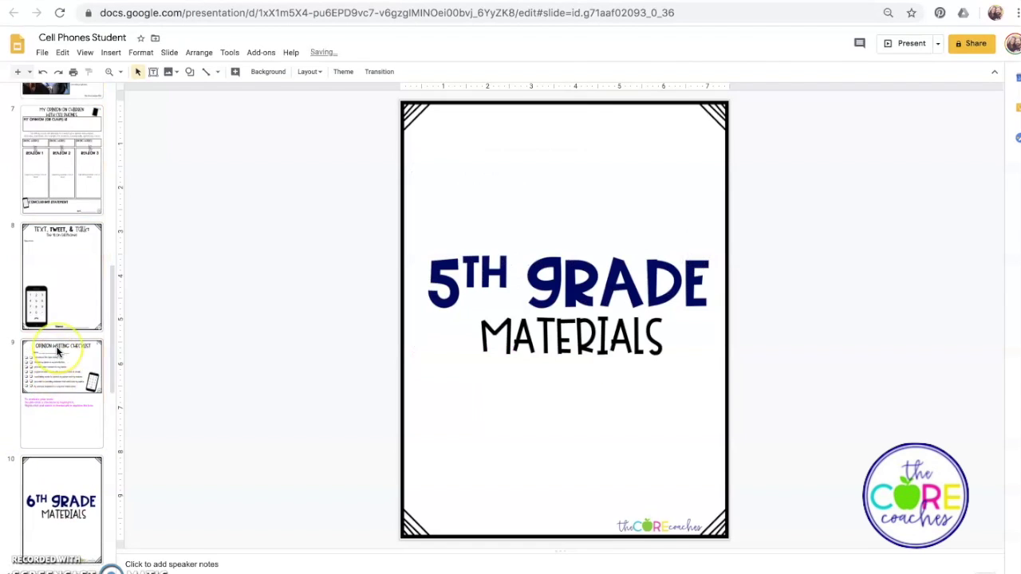
left_click(65, 214)
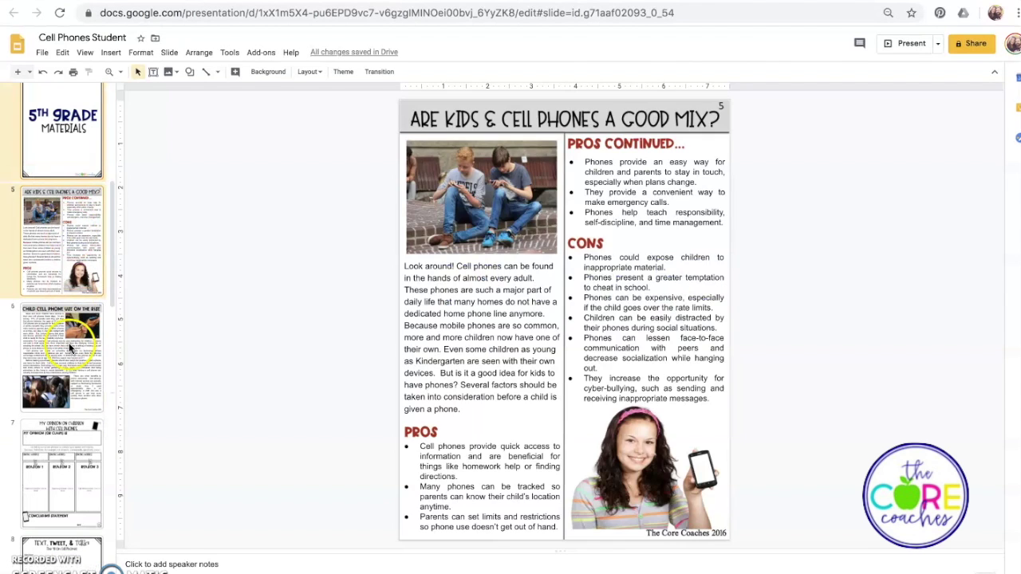
left_click(71, 330)
scroll(69, 349, "down", 4)
left_click(70, 348)
left_click(69, 445)
scroll(68, 445, "down", 3)
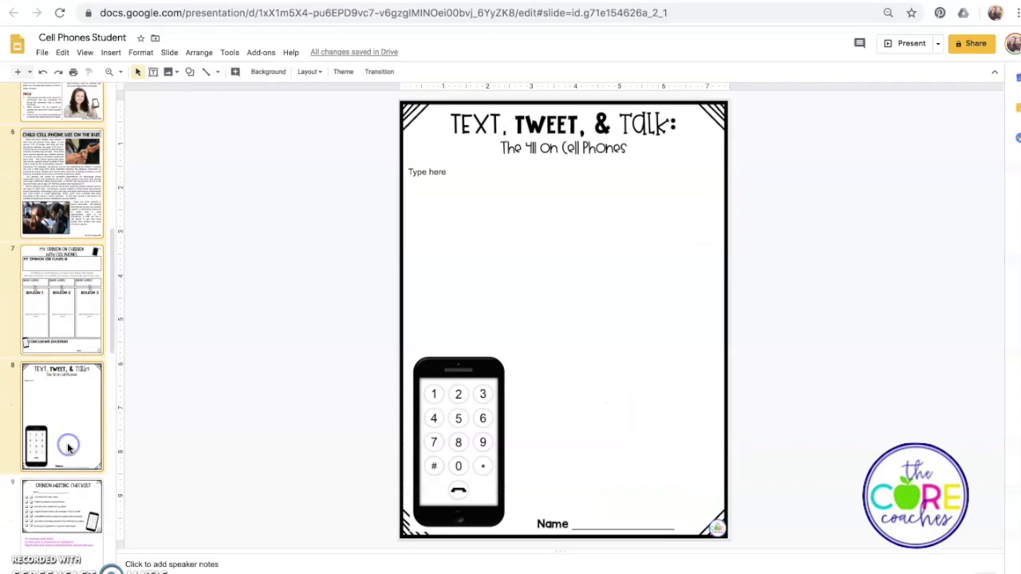
left_click(68, 448)
scroll(69, 448, "down", 5)
left_click(79, 453)
left_click(64, 431)
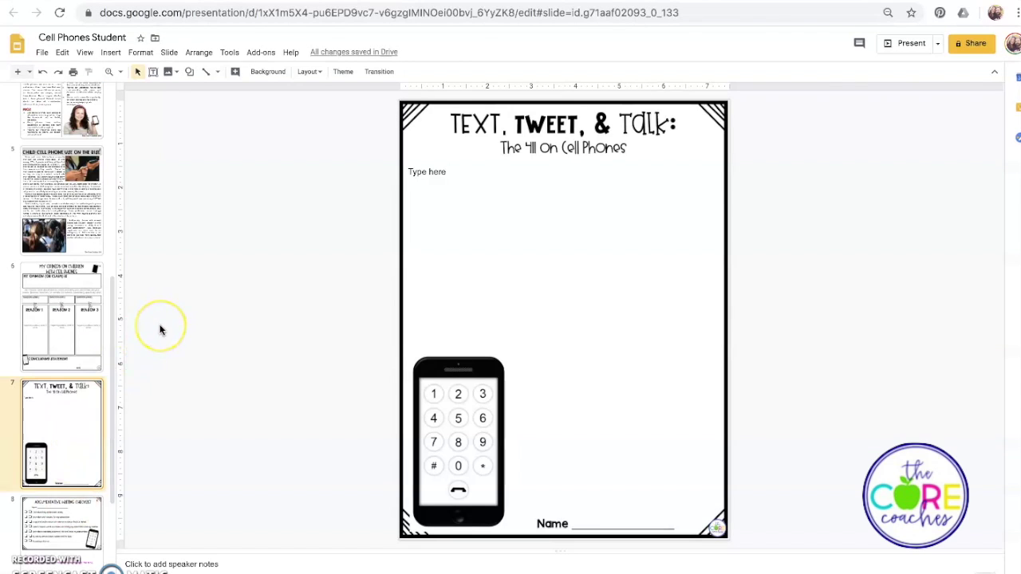
Step: Add a top-right text box reading 'Teacher note: remember to include transition words between your parag…'
left_click(153, 71)
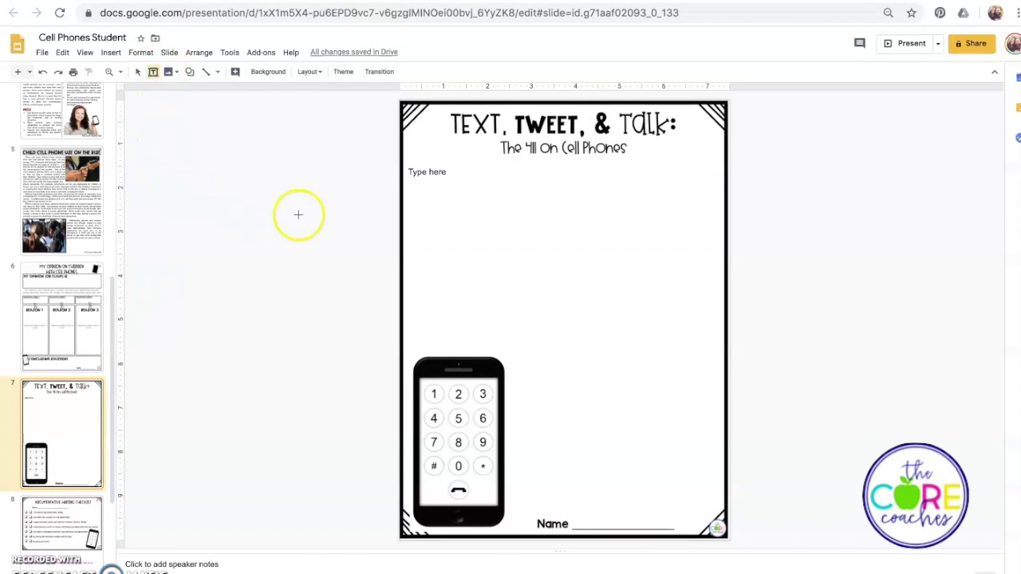
left_click_drag(585, 161, 723, 178)
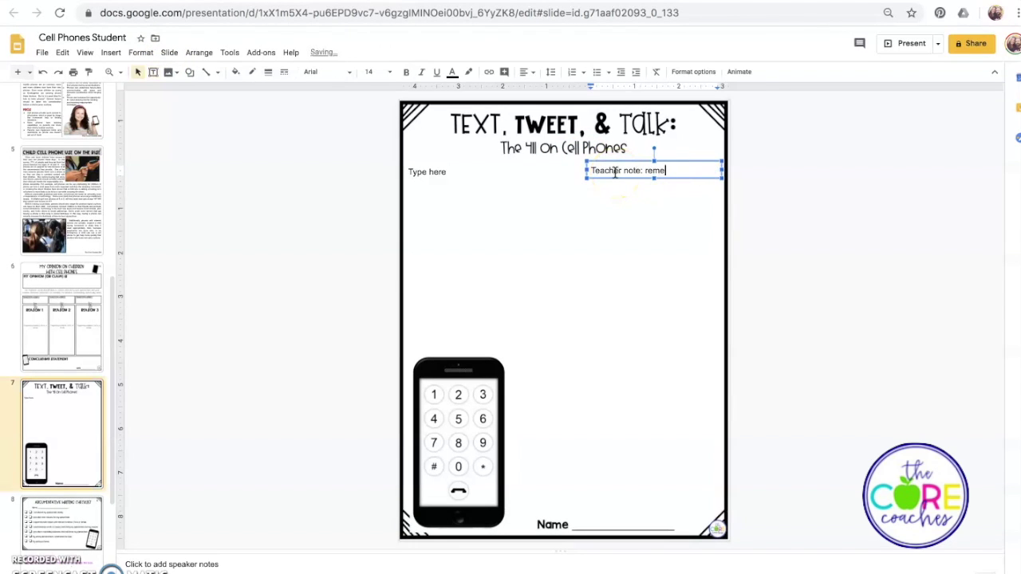
type("Teacher note: remember to include transition word")
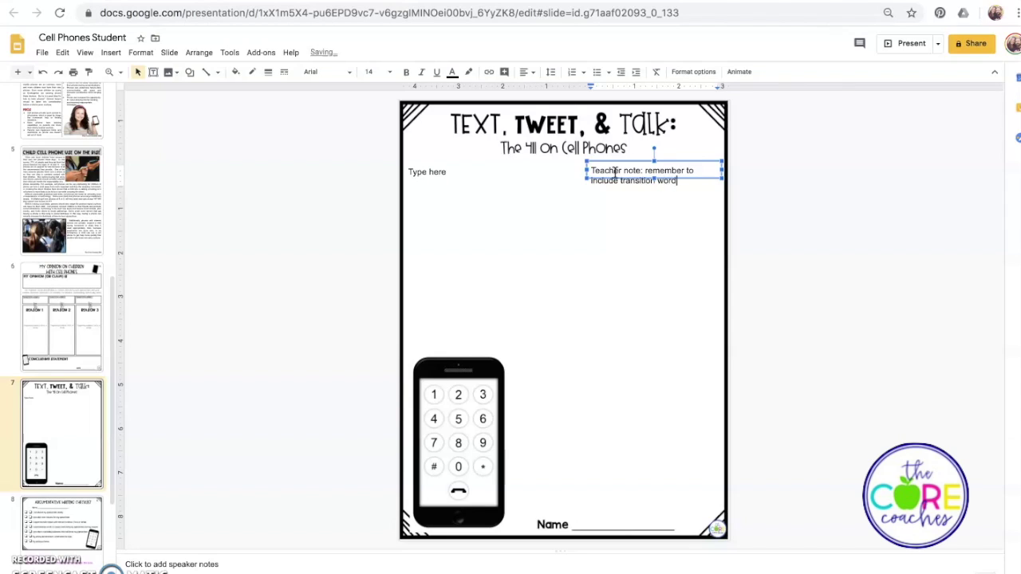
type("s between your paragraphs.")
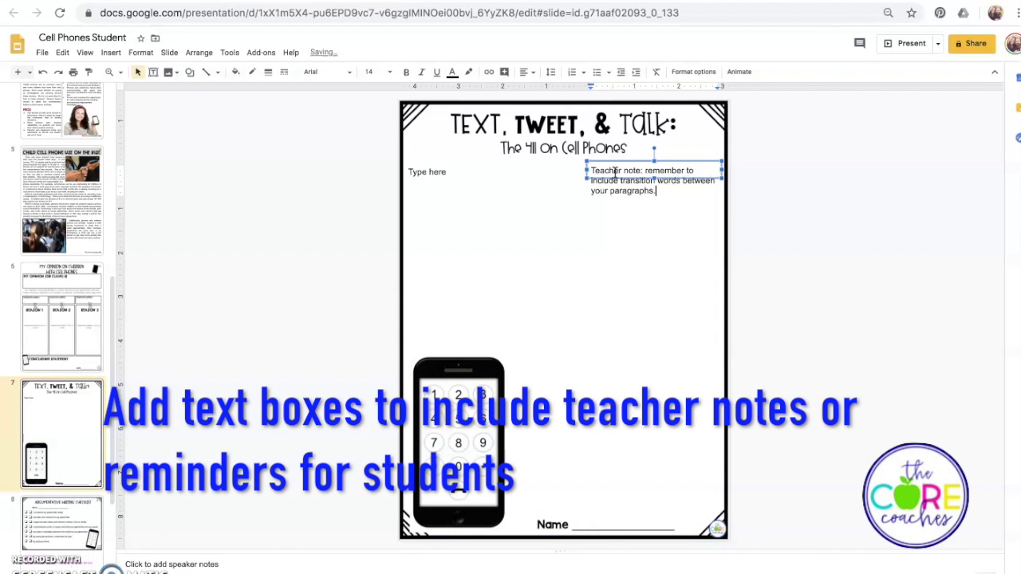
left_click(654, 163)
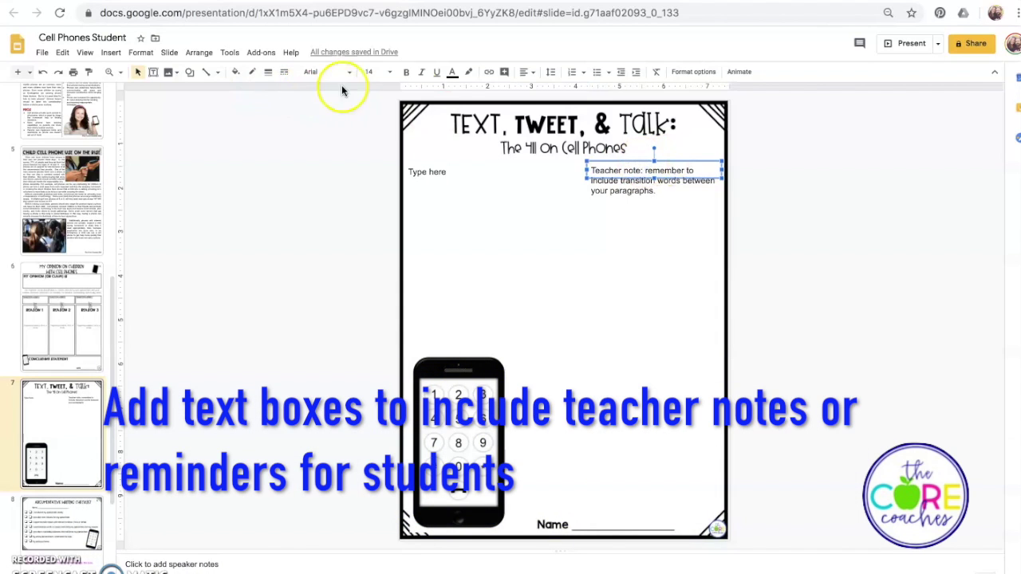
Step: Make the teacher note red and bold and nudge it slightly up and right
left_click(452, 75)
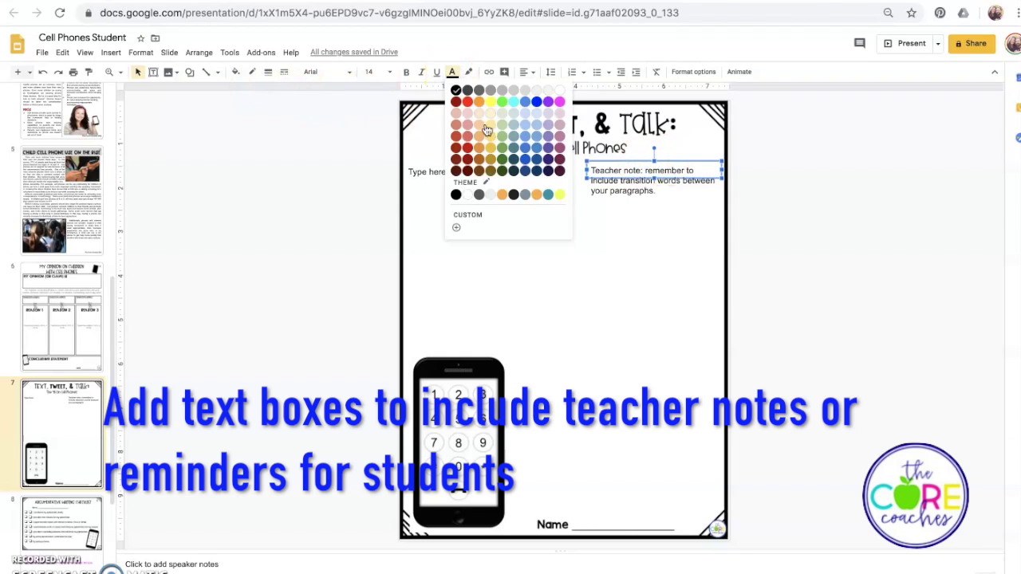
left_click(469, 105)
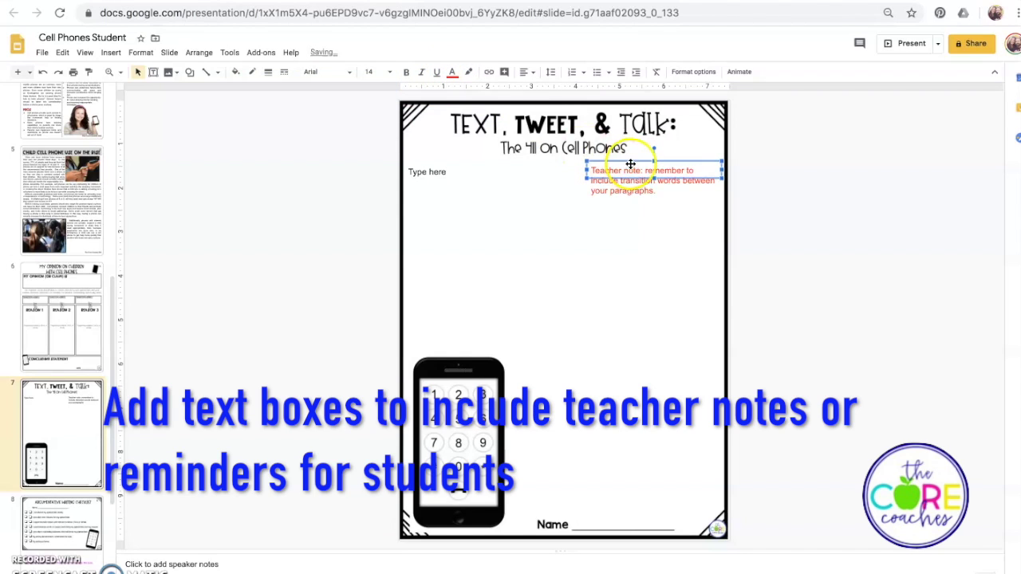
left_click(406, 71)
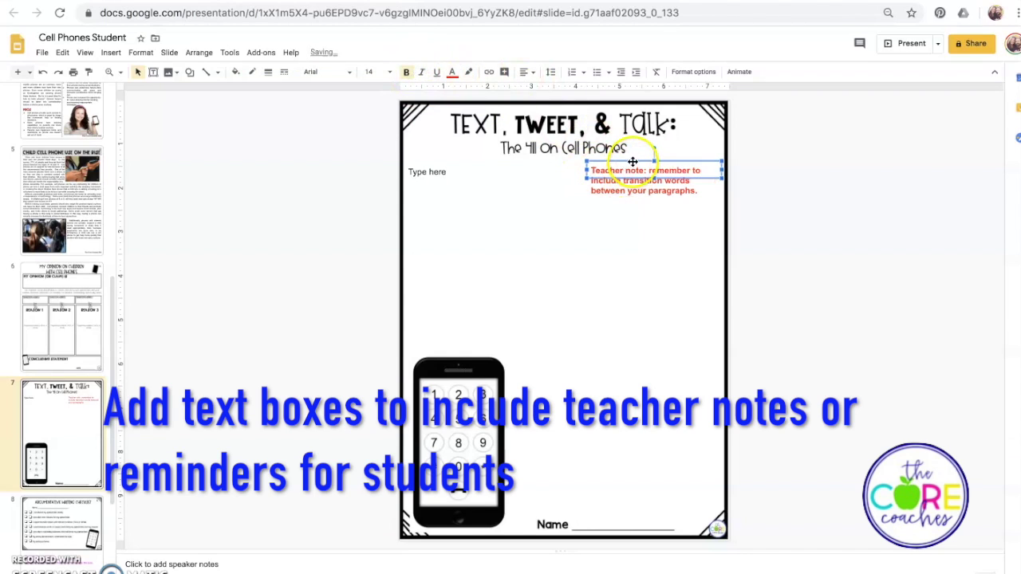
left_click_drag(635, 162, 643, 156)
left_click(337, 221)
scroll(87, 353, "down", 2)
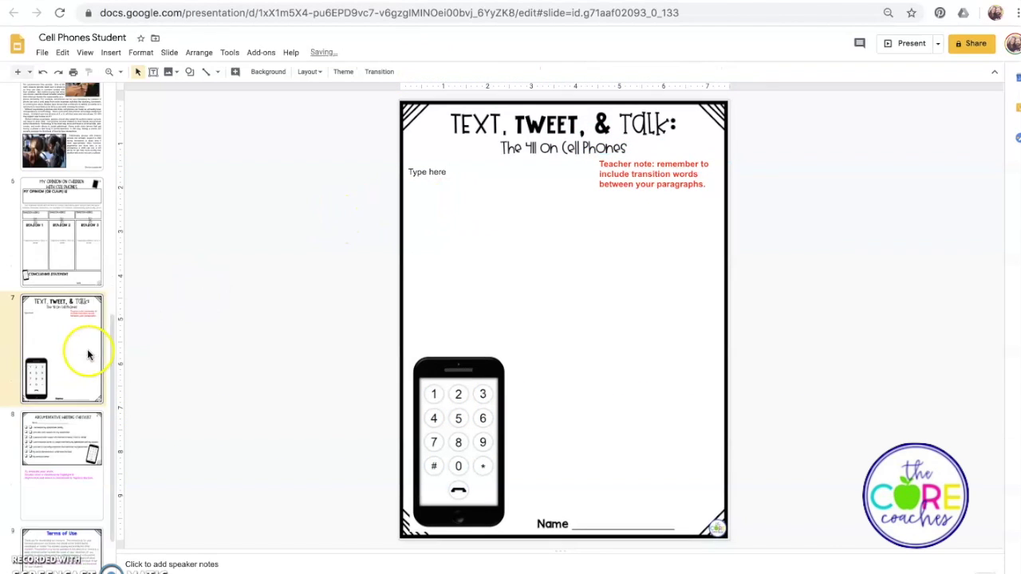